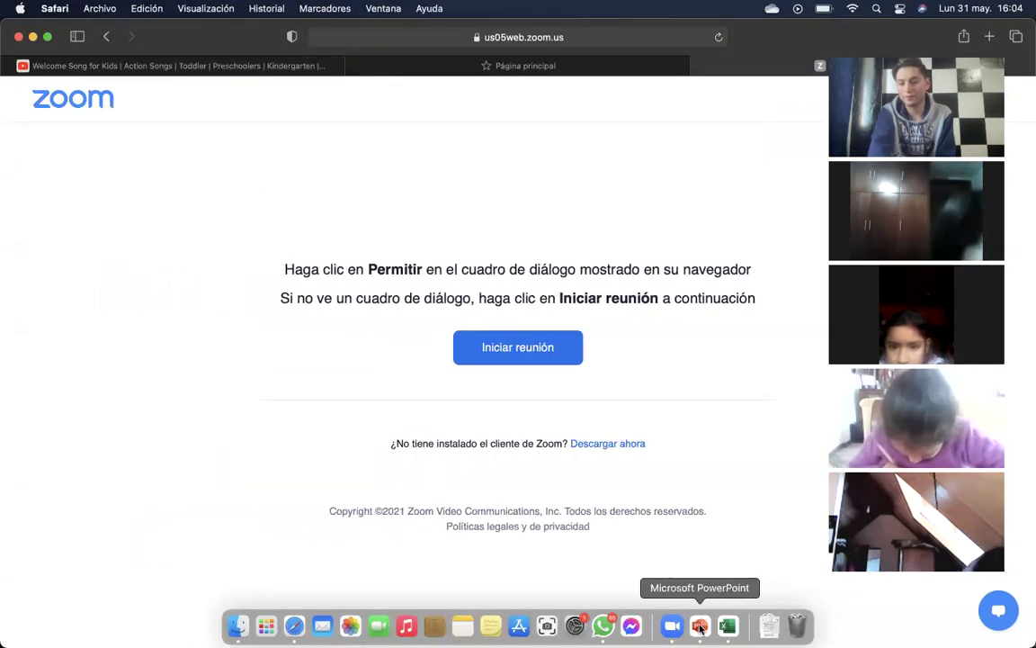
Switch to the Asistencia Vinculacion workbook in Excel and paste the copied cell into the ASITENCIA W3 LUNES column.
{"action": "left_click", "coordinate": [726, 626]}
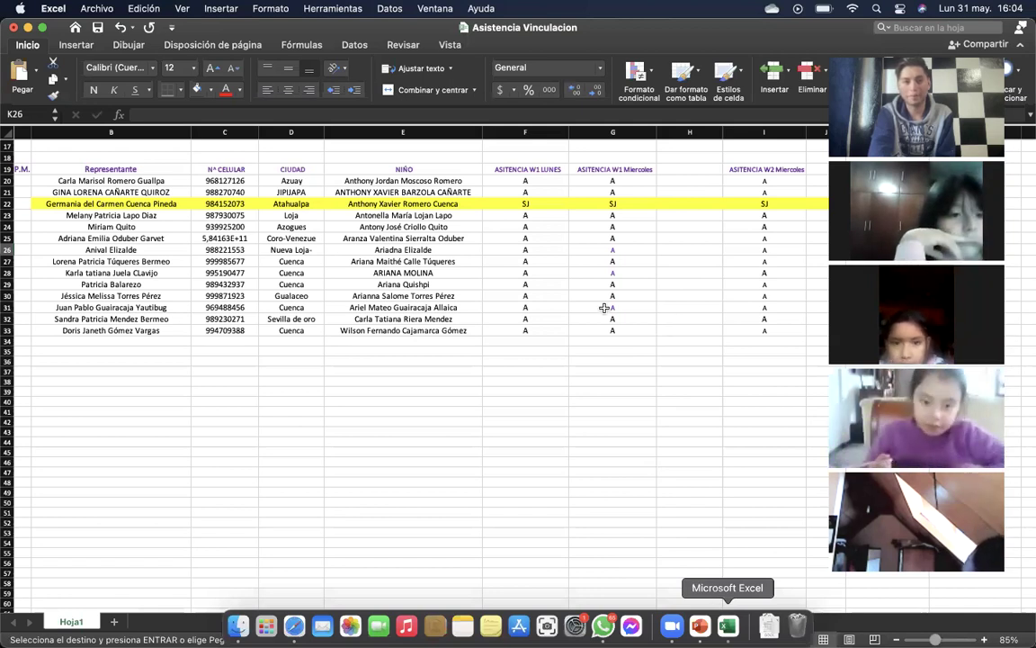
{"action": "scroll", "coordinate": [604, 308], "scroll_direction": "right", "scroll_amount": 5}
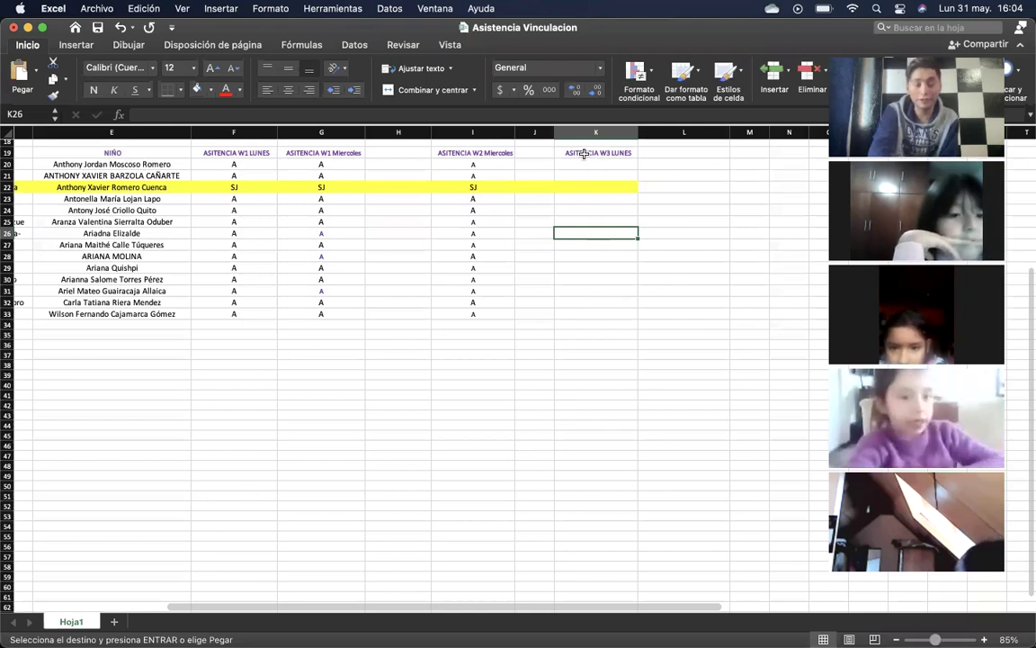
{"action": "left_click", "coordinate": [584, 155]}
{"action": "key", "text": "super+v"}
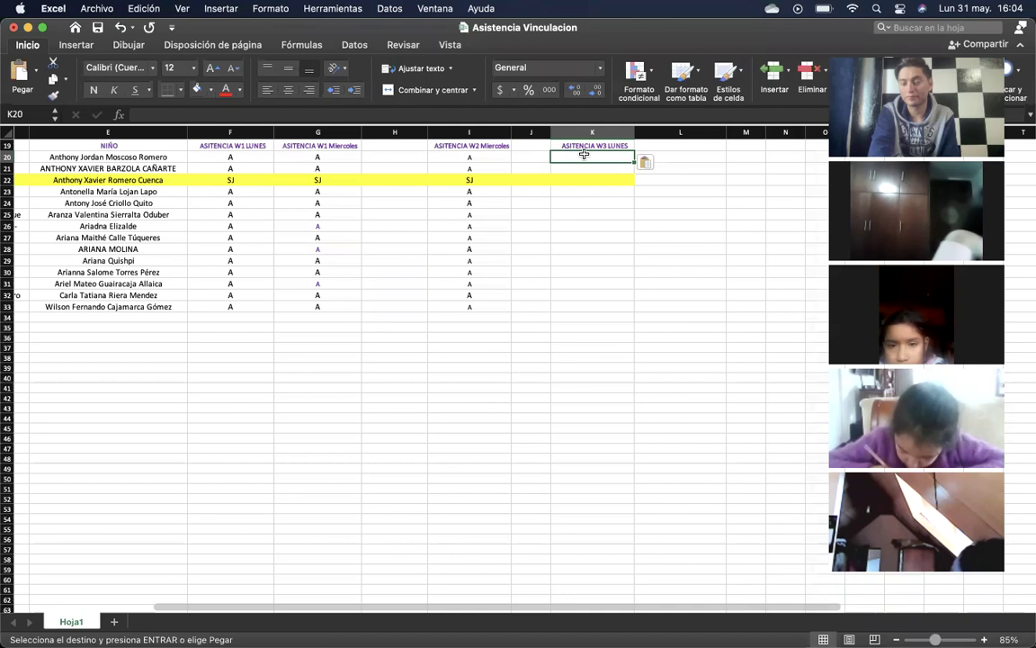
{"action": "scroll", "coordinate": [917, 315], "scroll_direction": "down", "scroll_amount": 3}
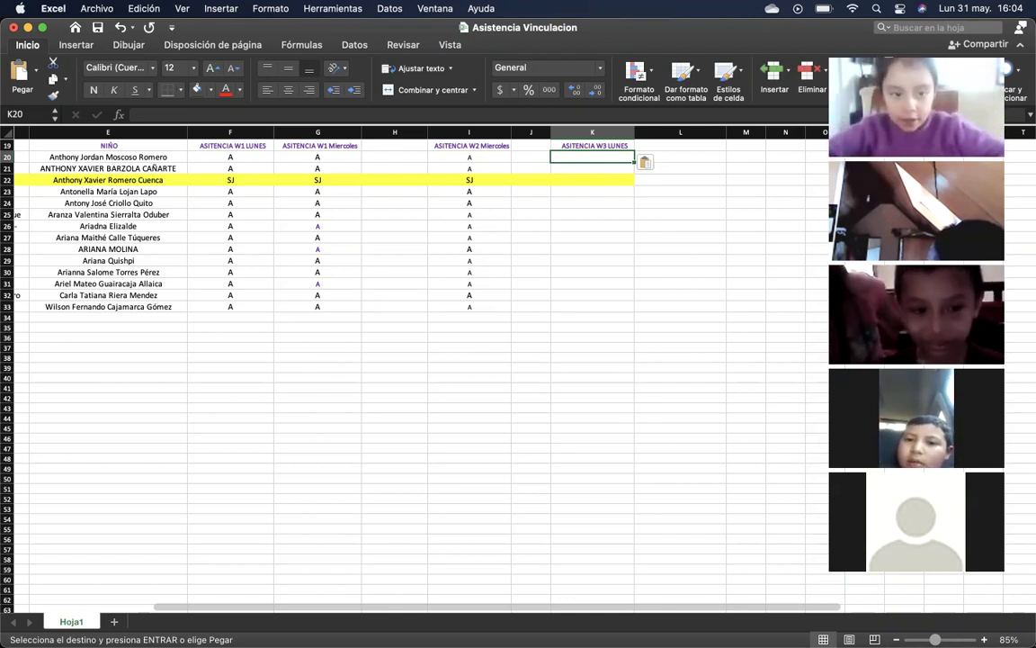
Enter A in cells K20, K21 and K23 under ASITENCIA W3 LUNES, leaving the yellow row 22 blank.
{"action": "double_click", "coordinate": [589, 159]}
{"action": "type", "text": "ASITENCIA W3 LUNES"}
{"action": "key", "text": "Escape"}
{"action": "type", "text": "A"}
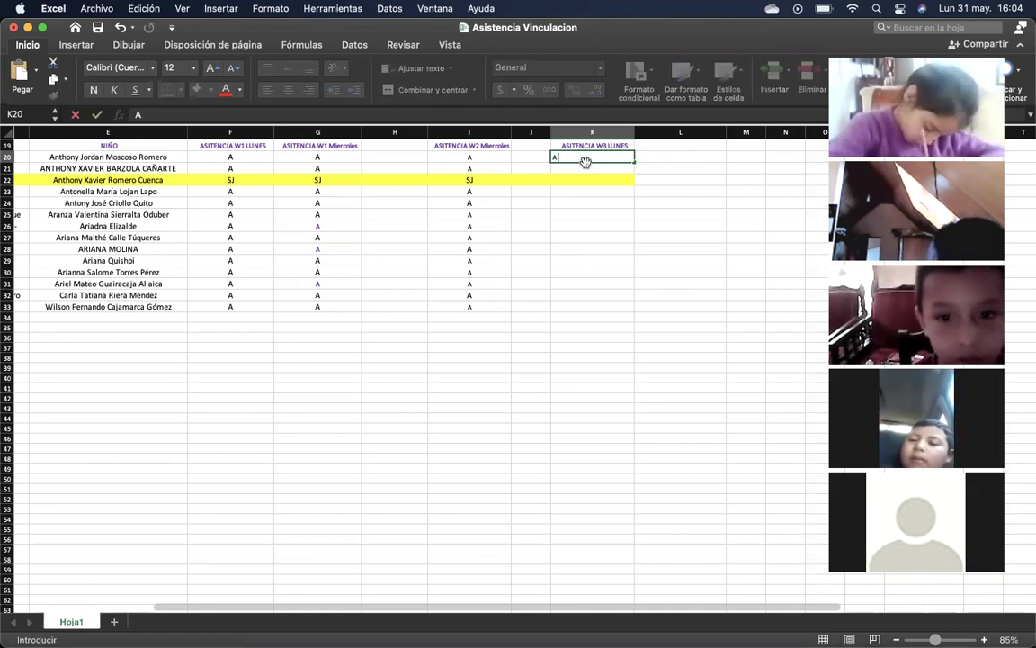
{"action": "key", "text": "Return"}
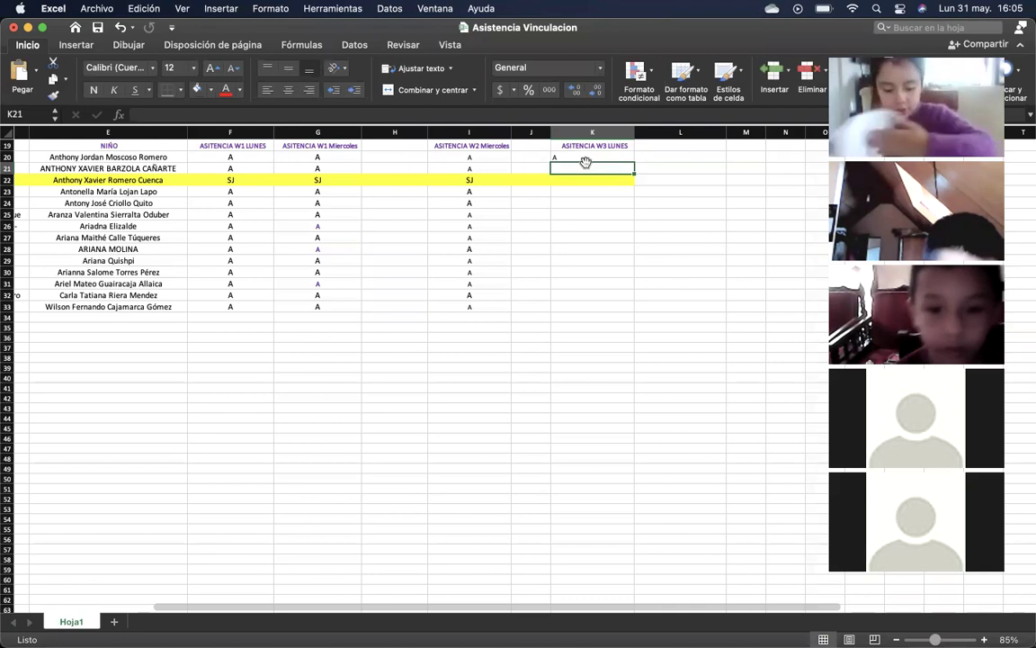
{"action": "type", "text": "A"}
{"action": "key", "text": "Return"}
{"action": "key", "text": "Return"}
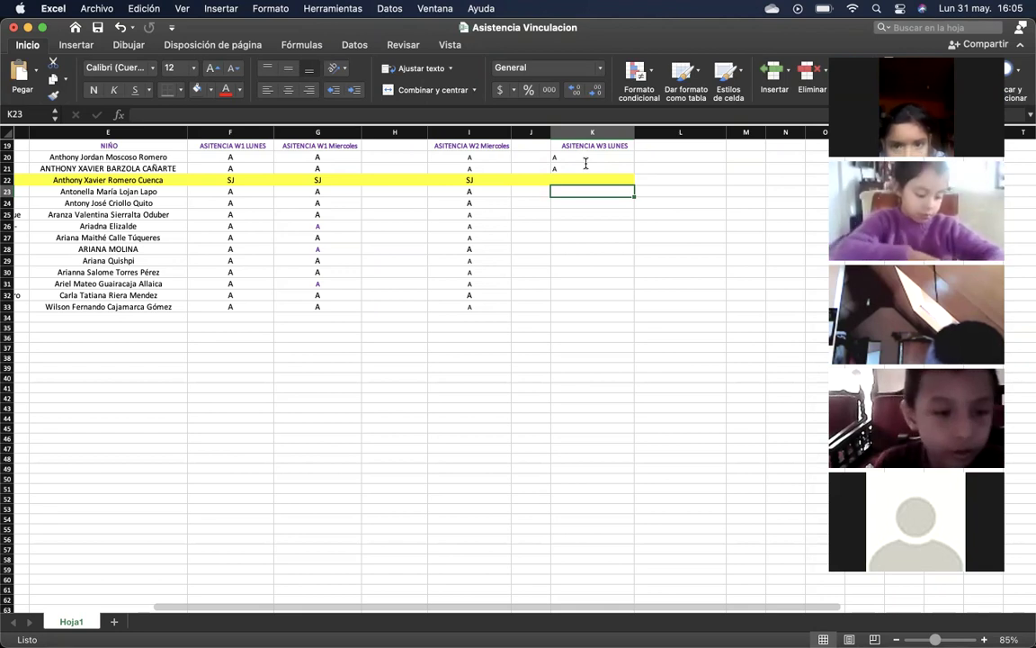
{"action": "type", "text": "A"}
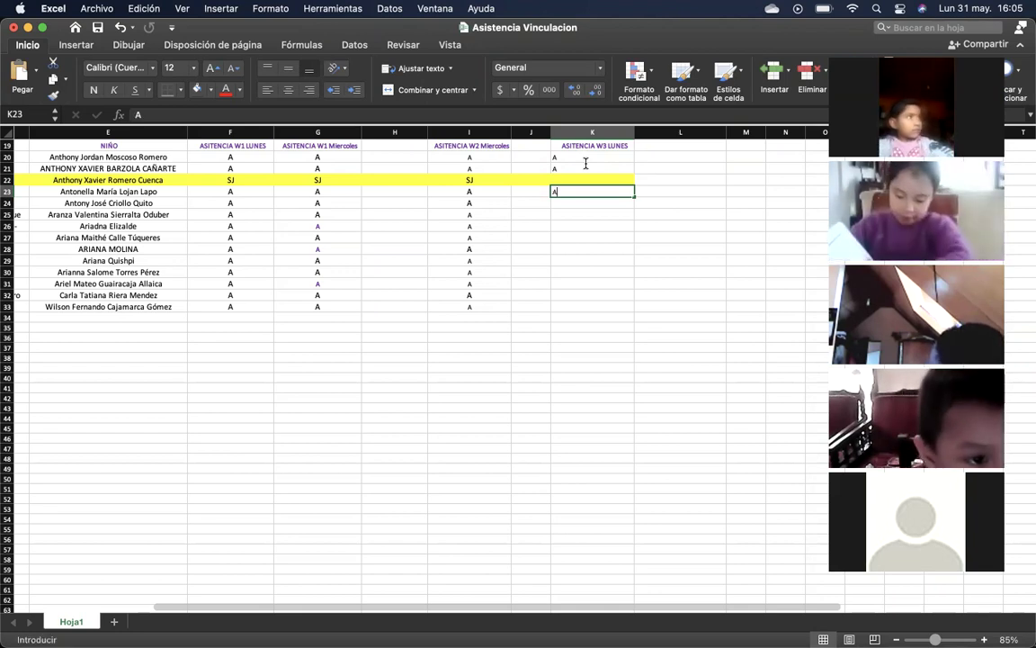
{"action": "key", "text": "Return"}
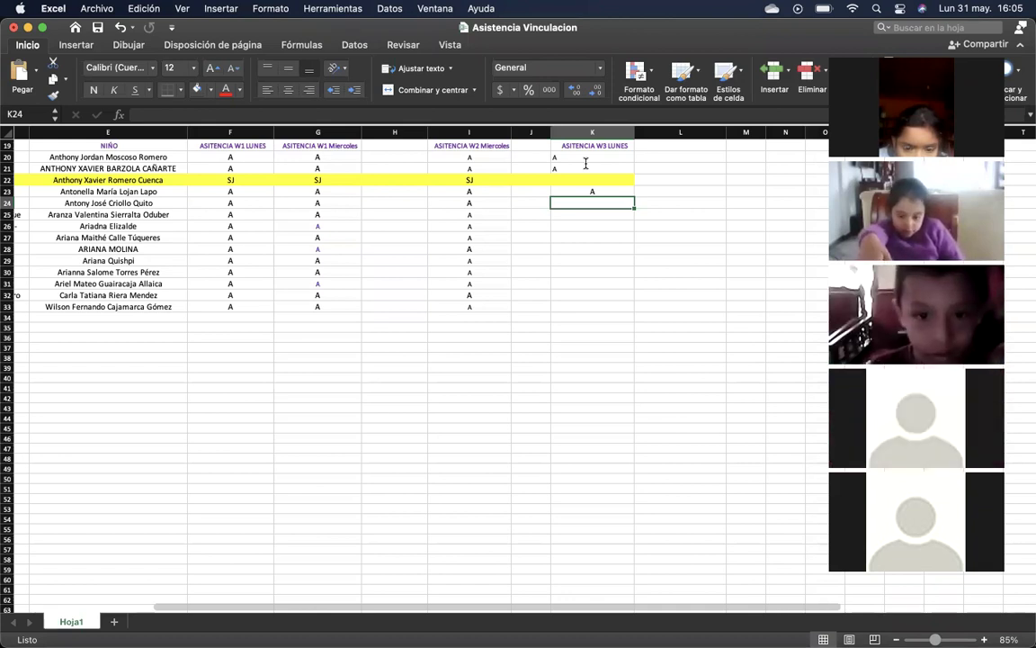
Enter F in each of the cells K24 to K27 of the ASITENCIA W3 LUNES column.
{"action": "type", "text": "F"}
{"action": "key", "text": "Return"}
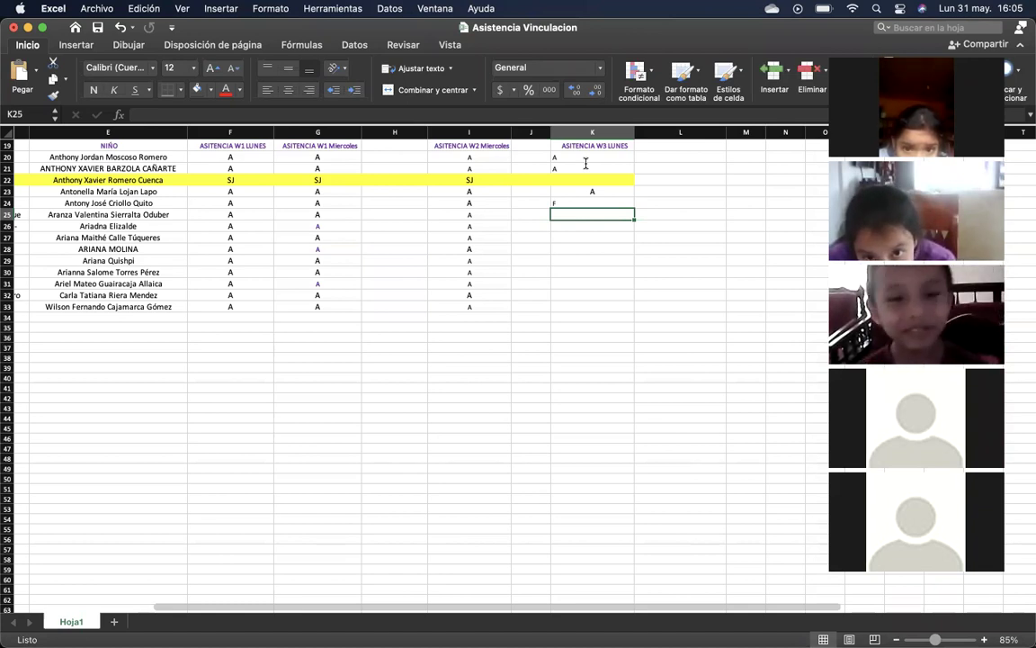
{"action": "type", "text": "F"}
{"action": "key", "text": "Return"}
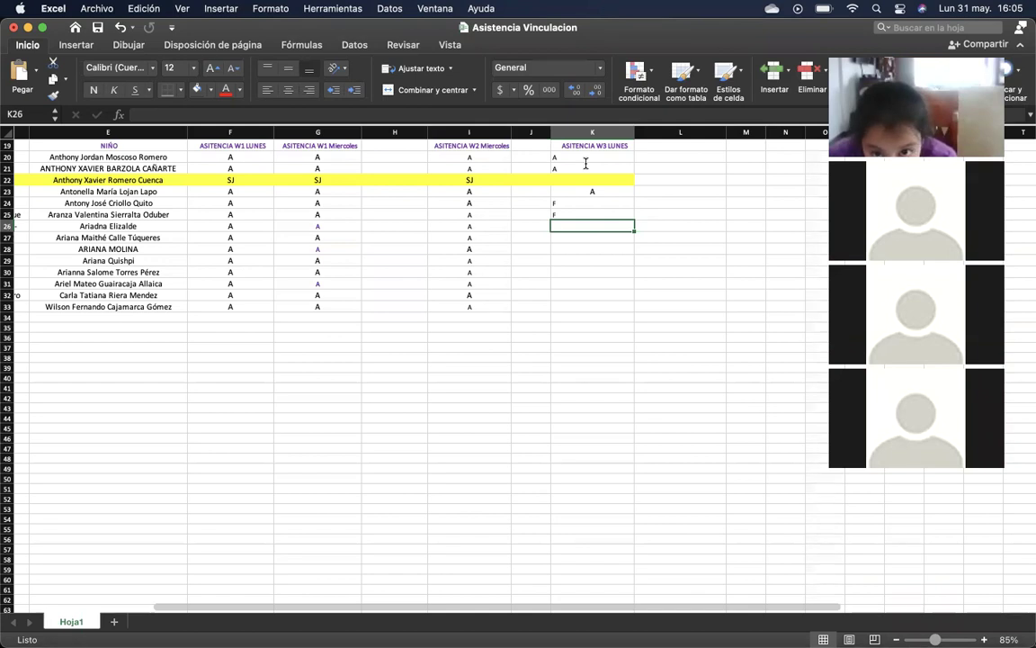
{"action": "type", "text": "F"}
{"action": "key", "text": "Return"}
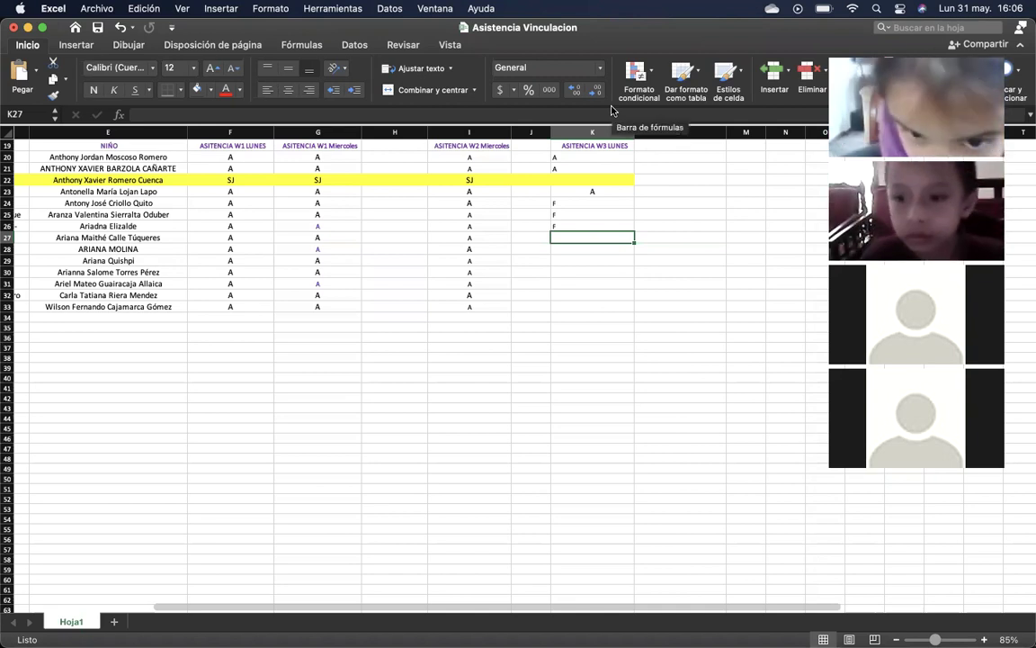
{"action": "type", "text": "F"}
{"action": "key", "text": "Return"}
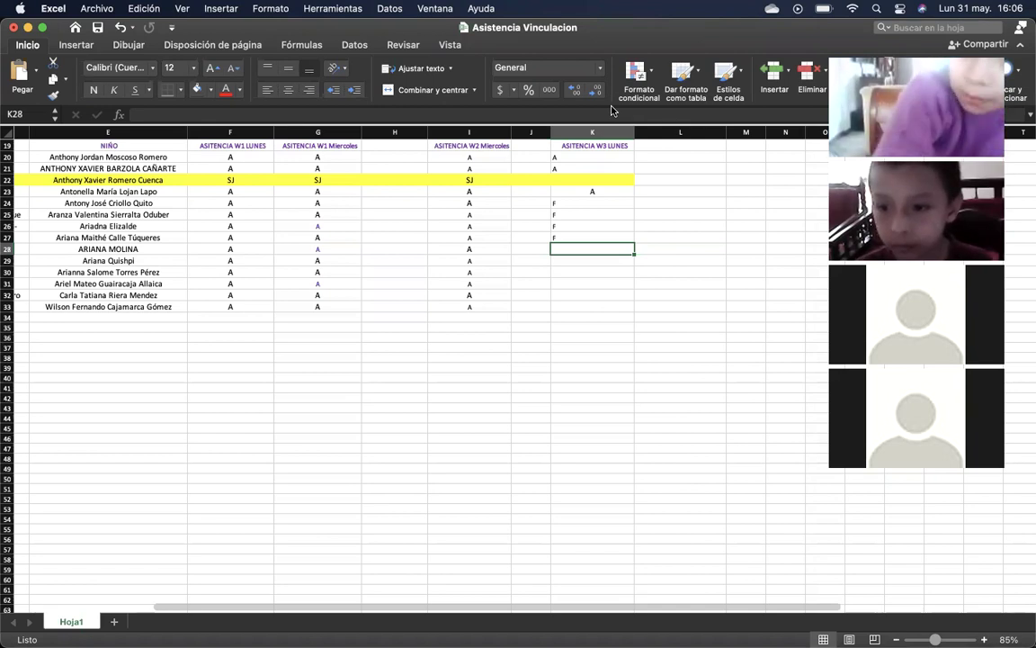
Enter A in cell K28 and F in cells K29 and K30 of the W3 LUNES attendance column.
{"action": "type", "text": "A"}
{"action": "key", "text": "Return"}
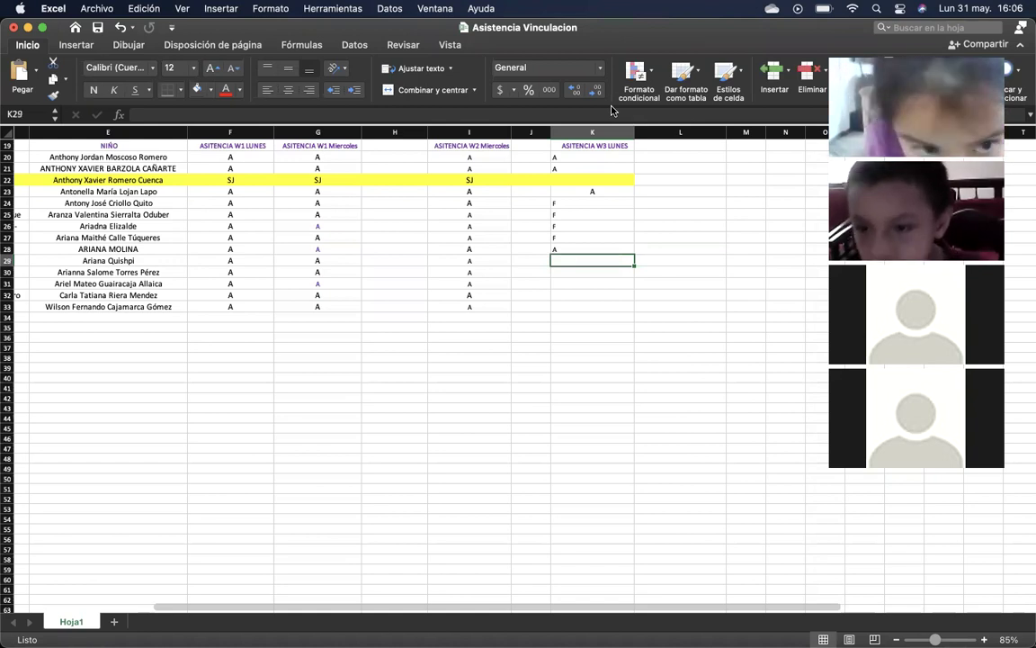
{"action": "type", "text": "F"}
{"action": "key", "text": "Return"}
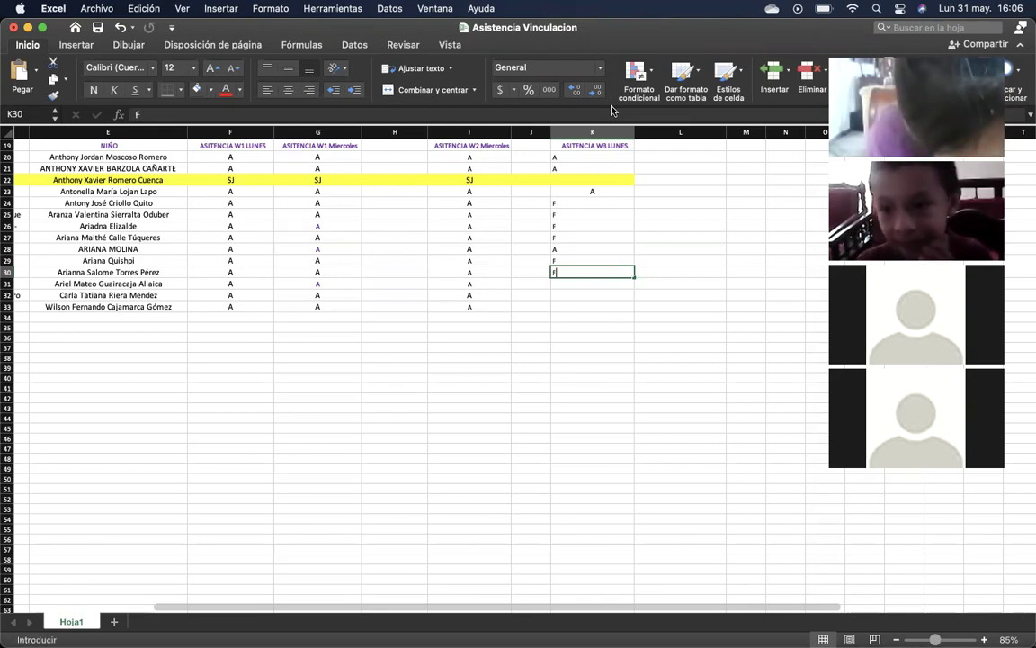
{"action": "type", "text": "F"}
{"action": "key", "text": "Return"}
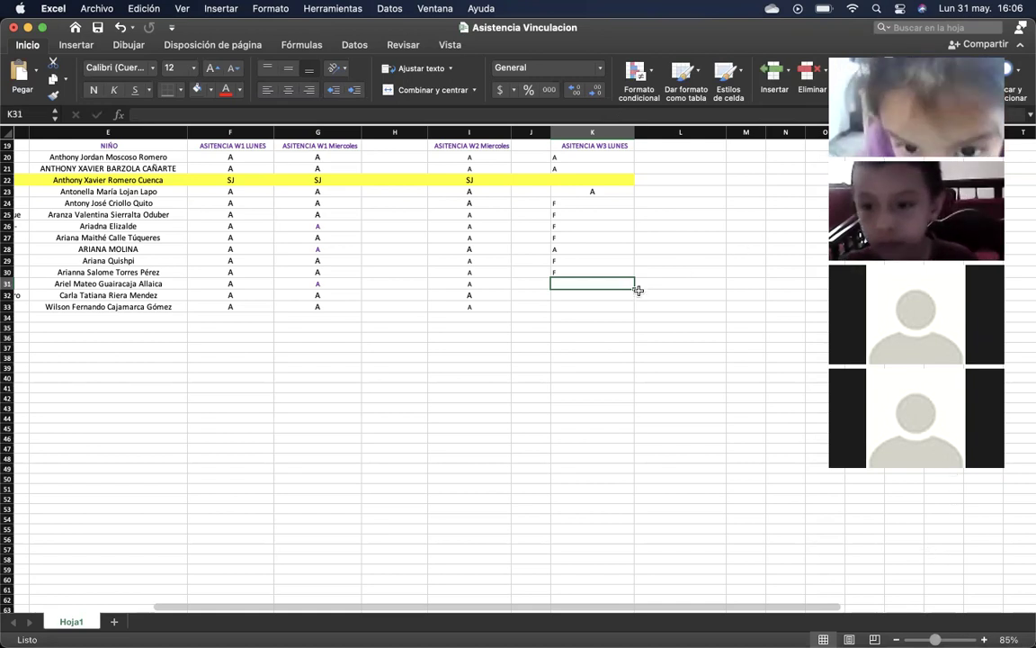
Enter A in cell K31 of the W3 LUNES attendance column.
{"action": "type", "text": "F"}
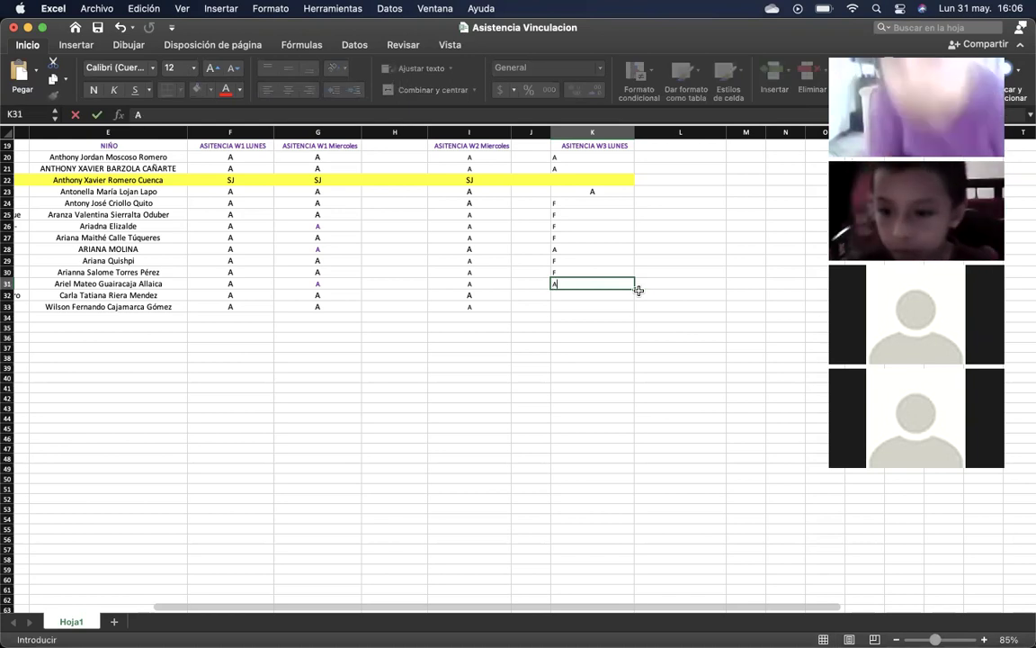
{"action": "key", "text": "BackSpace"}
{"action": "type", "text": "A"}
{"action": "key", "text": "Up"}
{"action": "key", "text": "Down"}
{"action": "key", "text": "Down"}
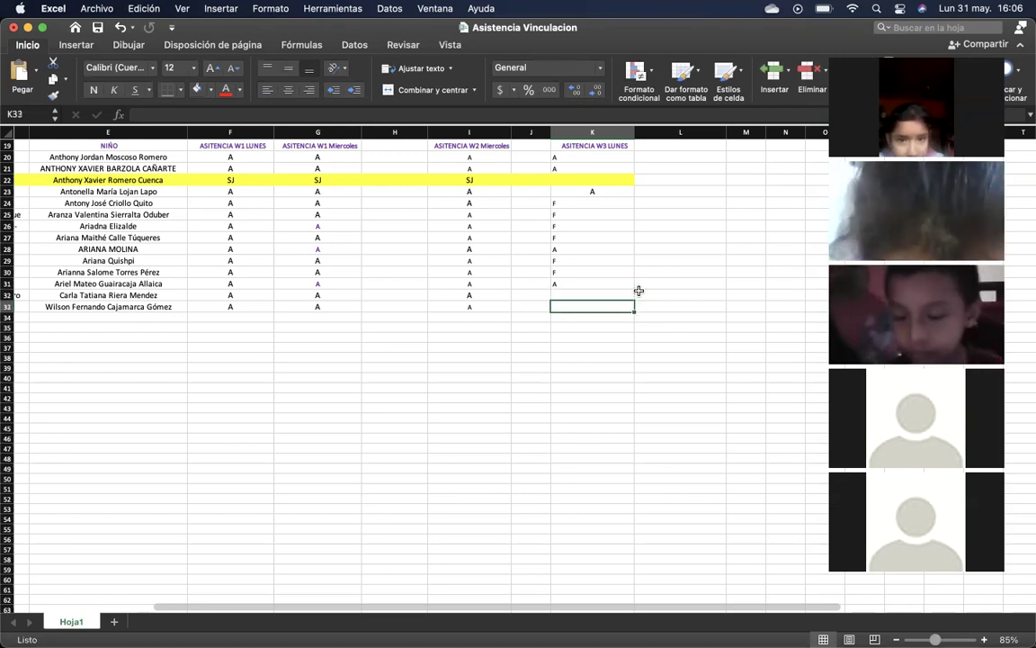
Set the W3 LUNES attendance marks to F in cell K31 and A in cells K32 and K33.
{"action": "type", "text": "S"}
{"action": "key", "text": "BackSpace"}
{"action": "type", "text": "A"}
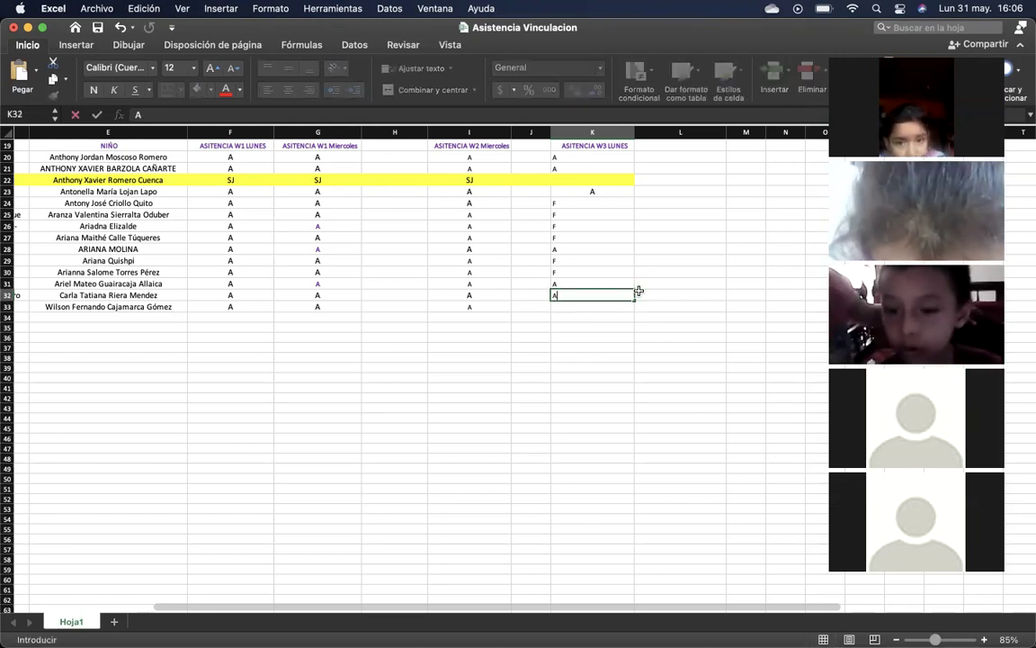
{"action": "key", "text": "Up"}
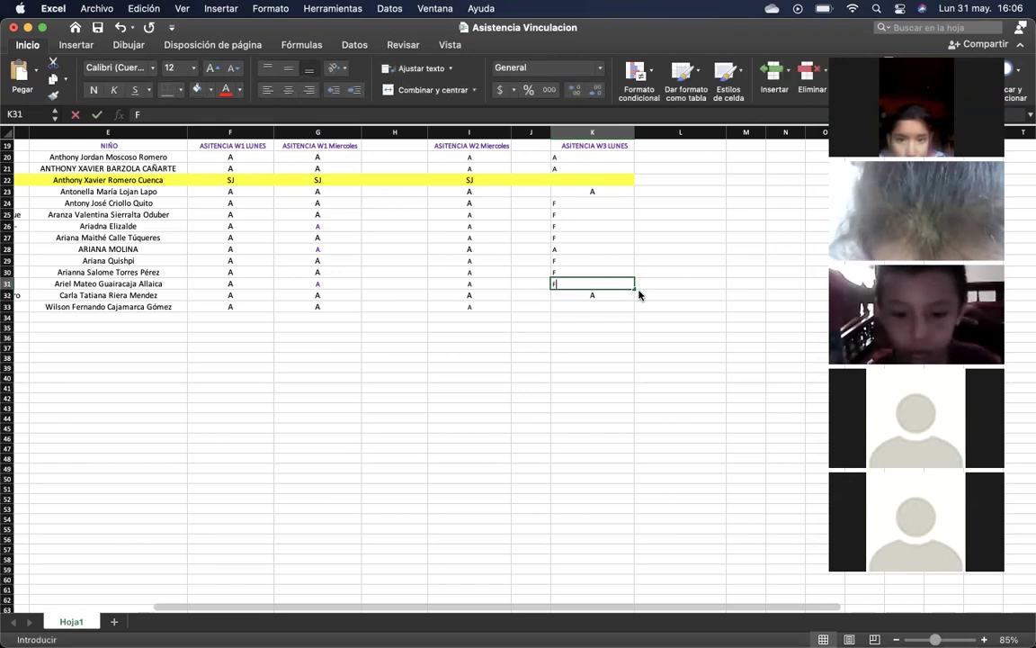
{"action": "type", "text": "F"}
{"action": "key", "text": "Down"}
{"action": "key", "text": "Down"}
{"action": "type", "text": "A"}
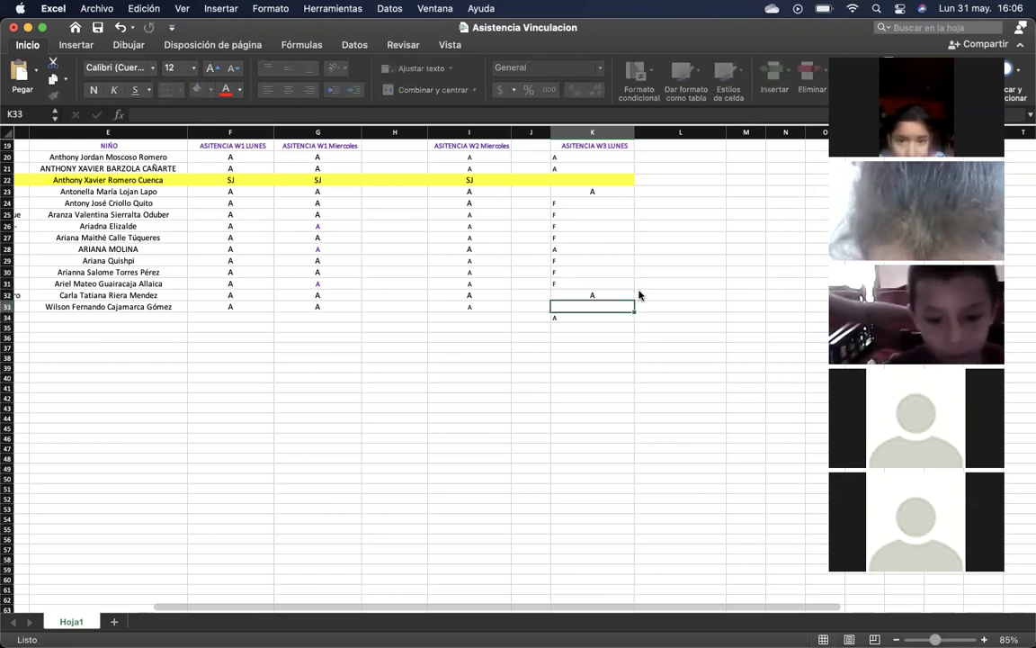
{"action": "key", "text": "Return"}
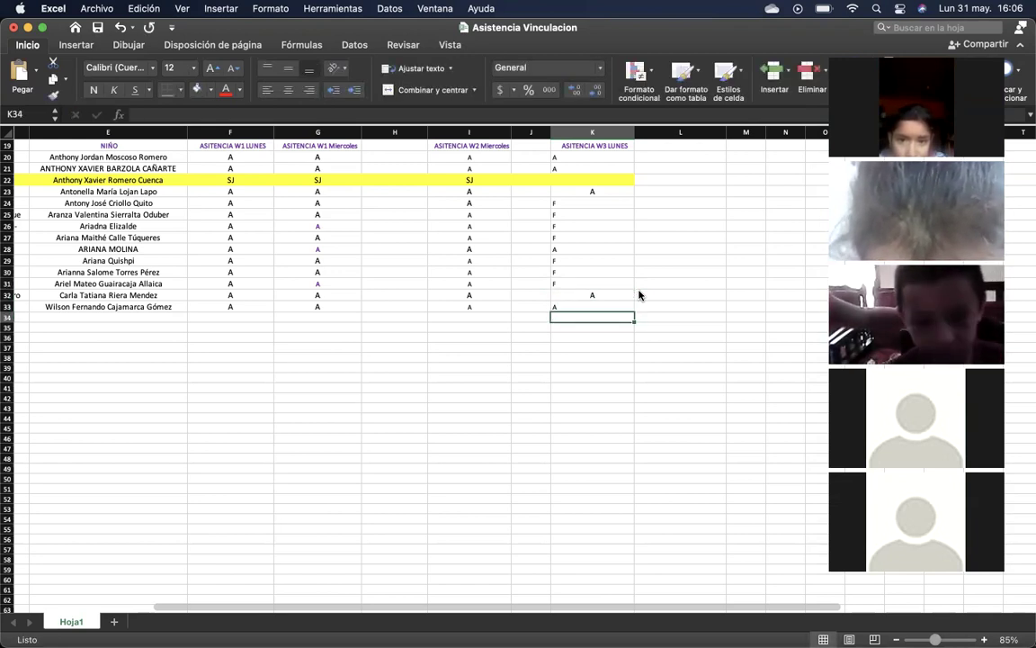
{"action": "key", "text": "Up"}
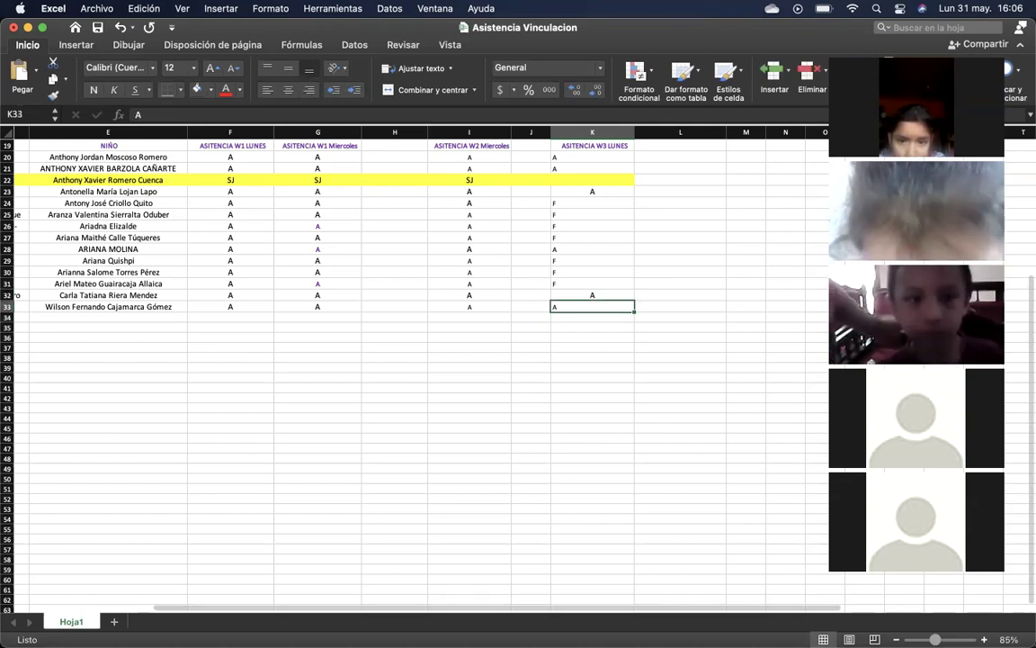
Switch to Safari and bring up the YouTube page with the Welcome Song for Kids video.
{"action": "mouse_move", "coordinate": [574, 628]}
{"action": "left_click", "coordinate": [296, 627]}
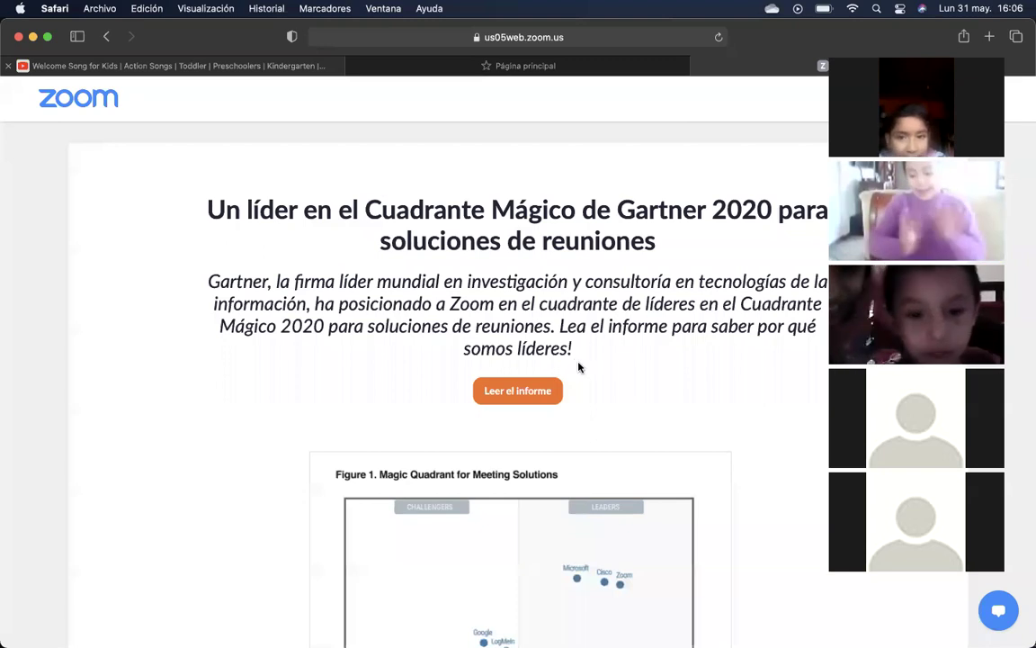
{"action": "key", "text": "ctrl+Tab"}
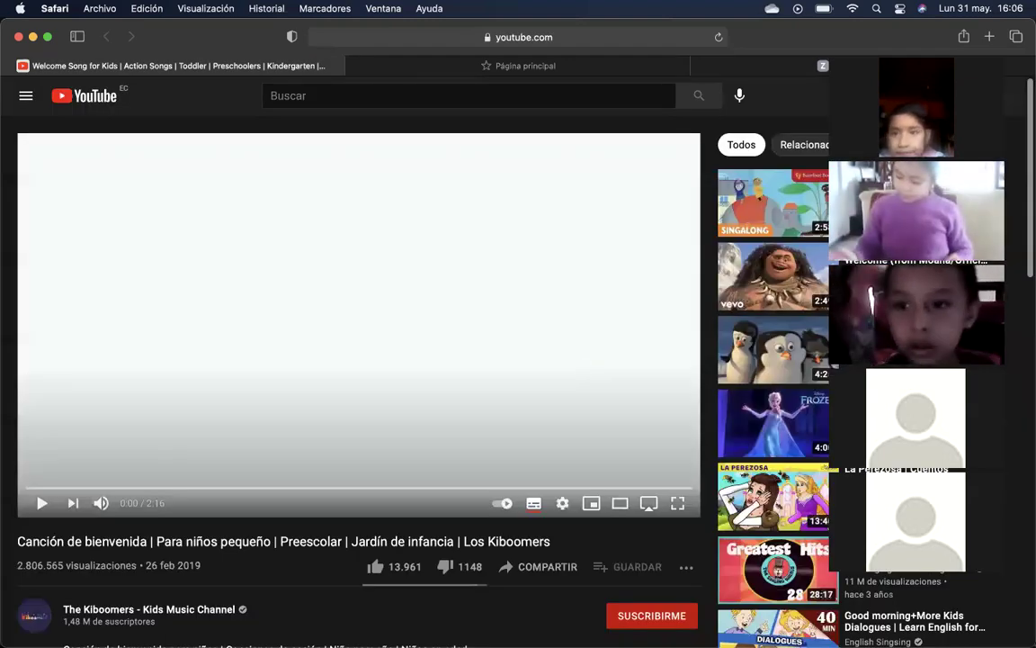
Return to the attendance workbook in Excel and change the W3 LUNES mark in cell K27 to A.
{"action": "mouse_move", "coordinate": [726, 630]}
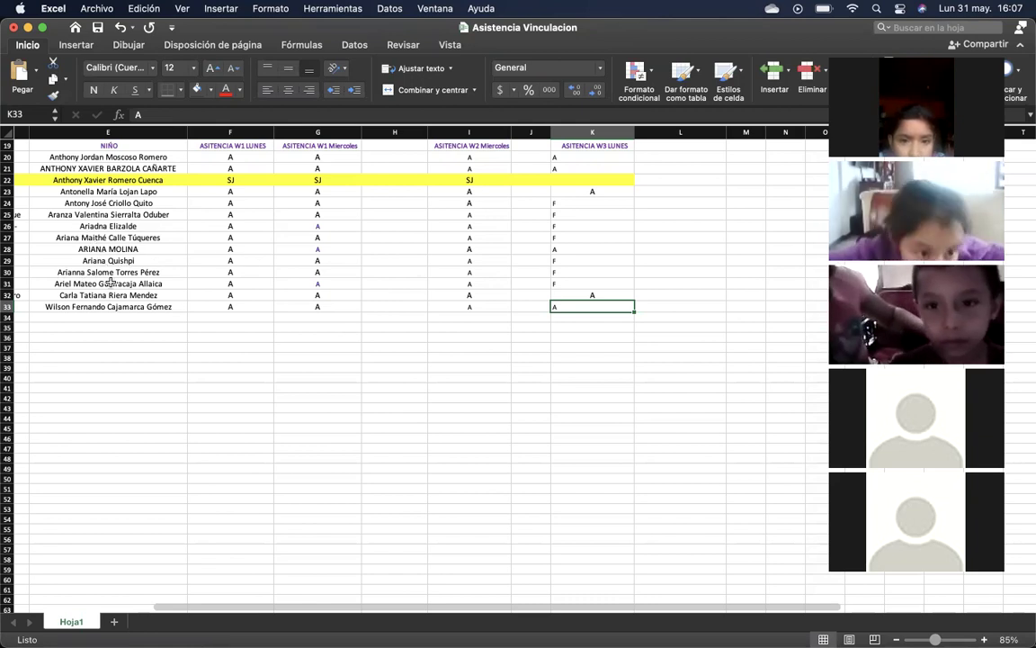
{"action": "left_click", "coordinate": [126, 237]}
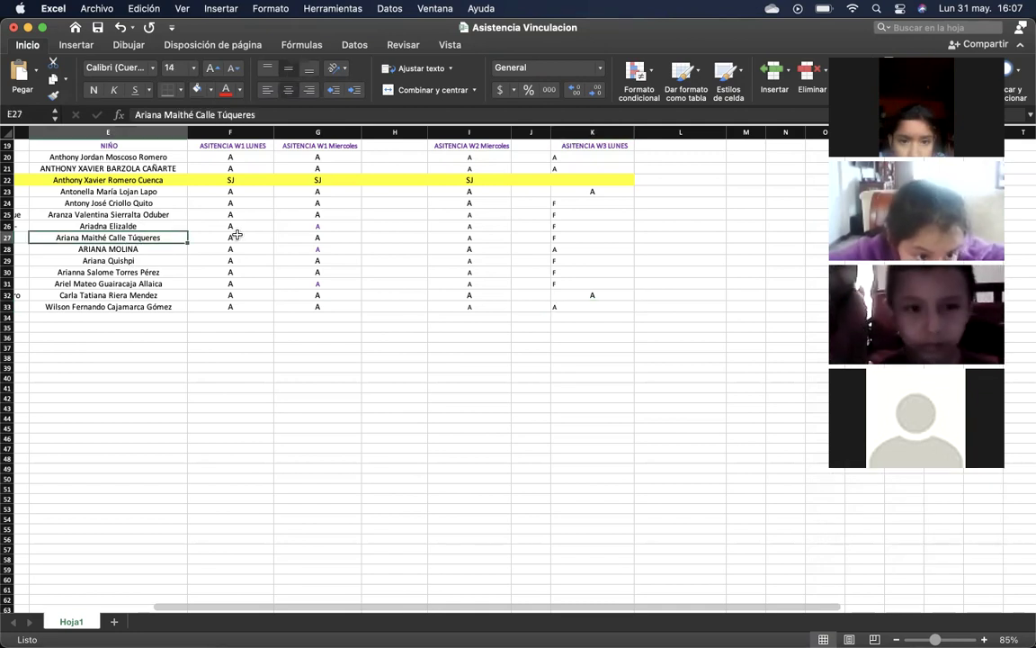
{"action": "left_click", "coordinate": [234, 236]}
{"action": "key", "text": "Right"}
{"action": "key", "text": "Right"}
{"action": "key", "text": "Right"}
{"action": "key", "text": "Right"}
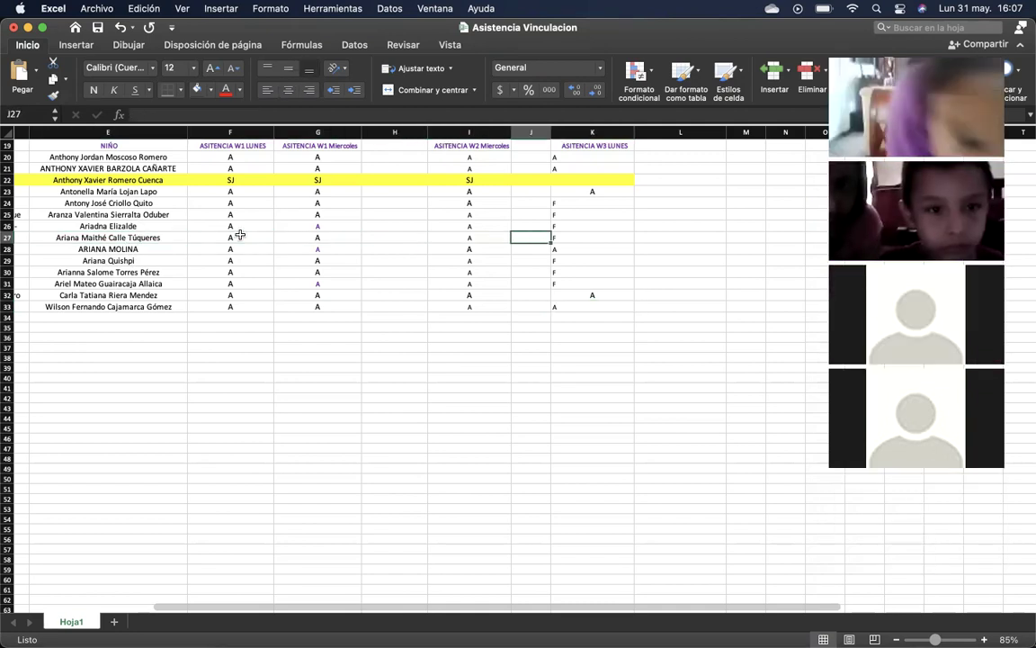
{"action": "key", "text": "Right"}
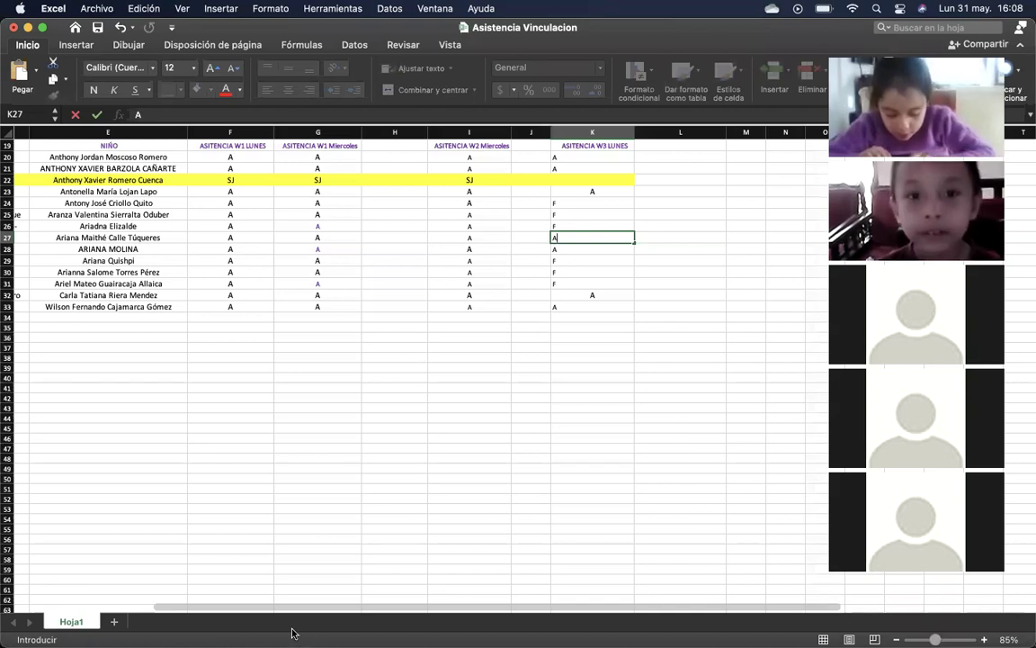
Switch to Safari and play the Welcome Song for Kids video in full screen, pausing and resuming it near 0:15.
{"action": "key", "text": "super+Tab"}
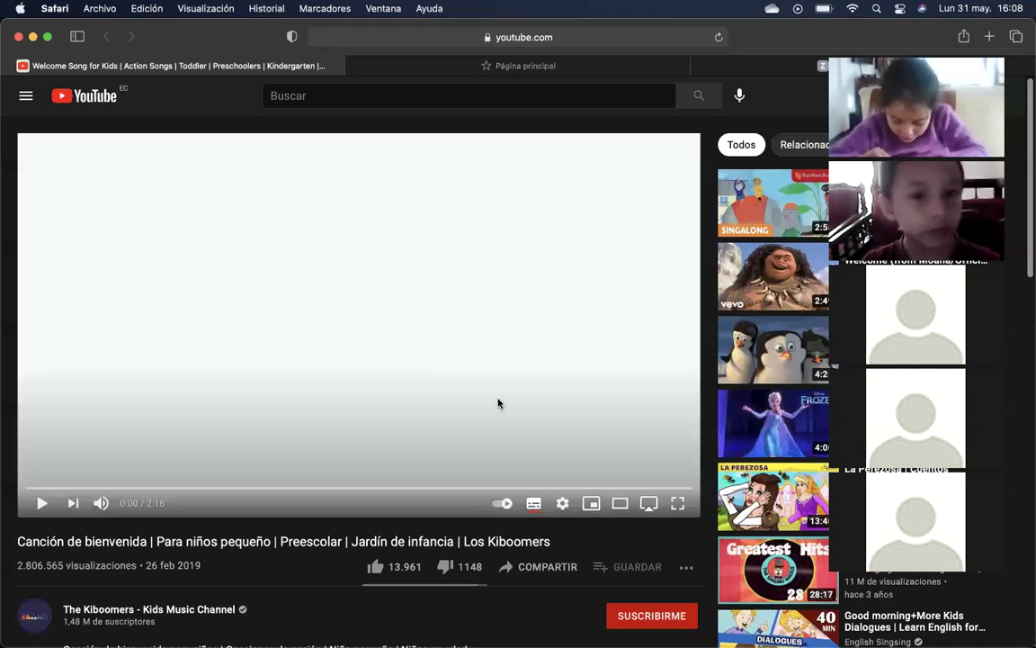
{"action": "left_click", "coordinate": [678, 511]}
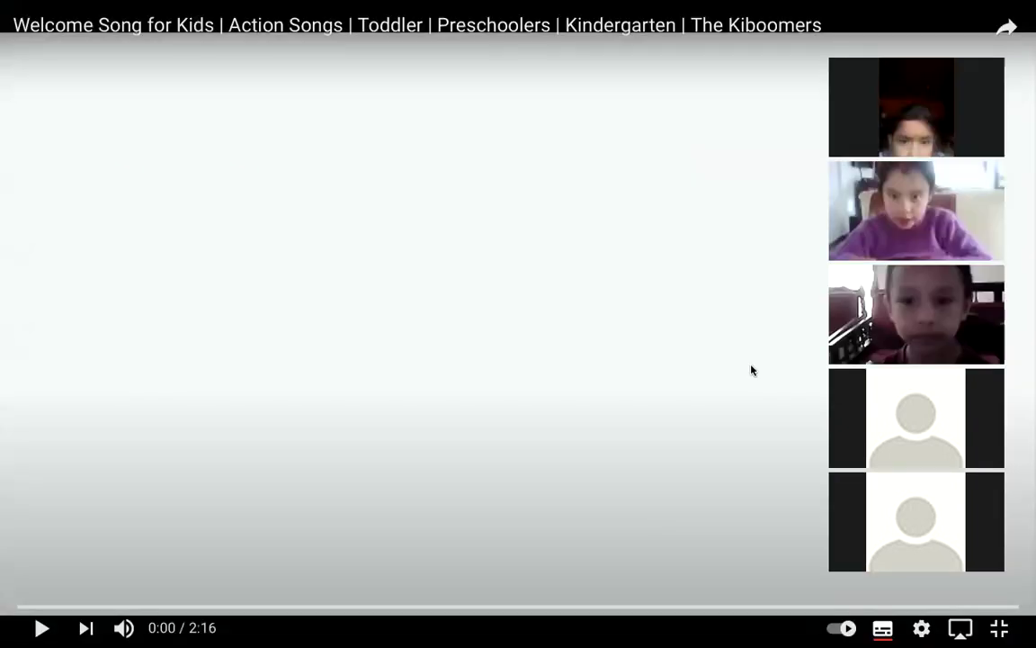
{"action": "key", "text": "space"}
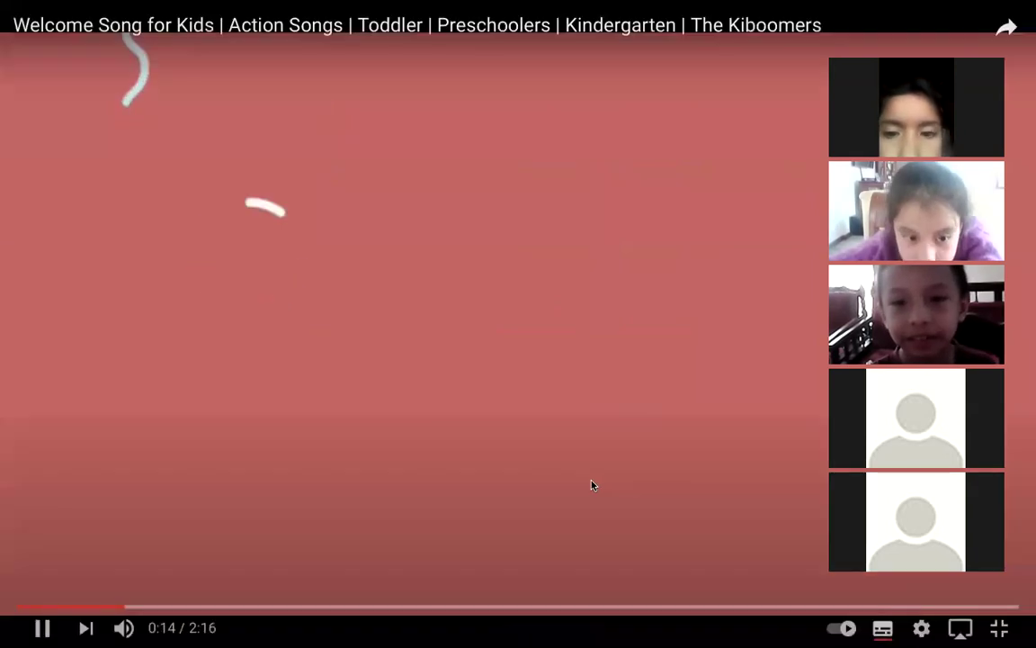
{"action": "left_click", "coordinate": [592, 485]}
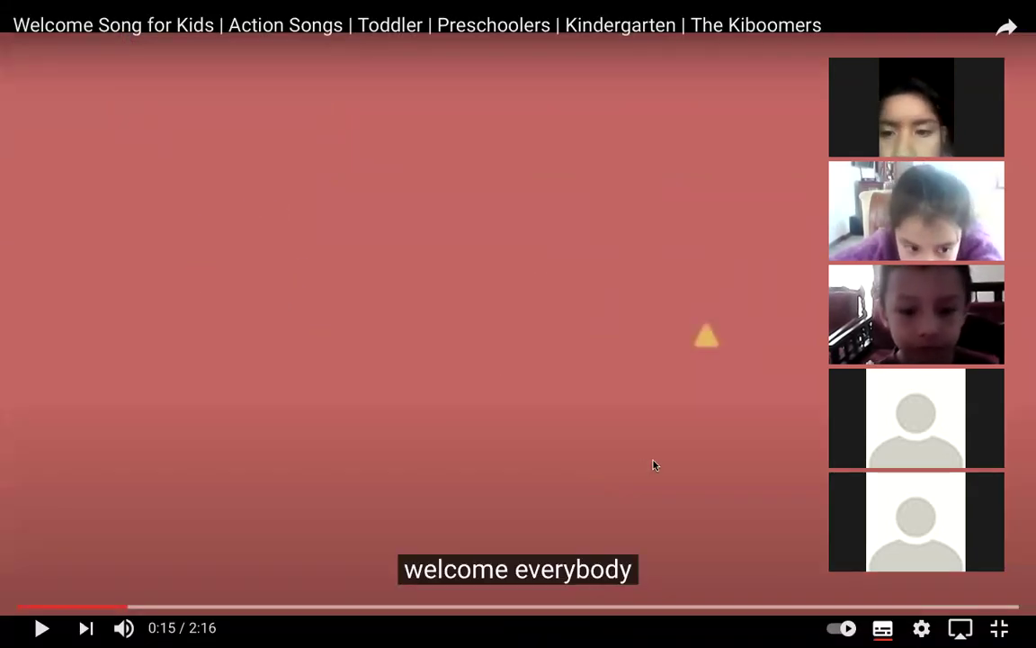
{"action": "left_click", "coordinate": [697, 394]}
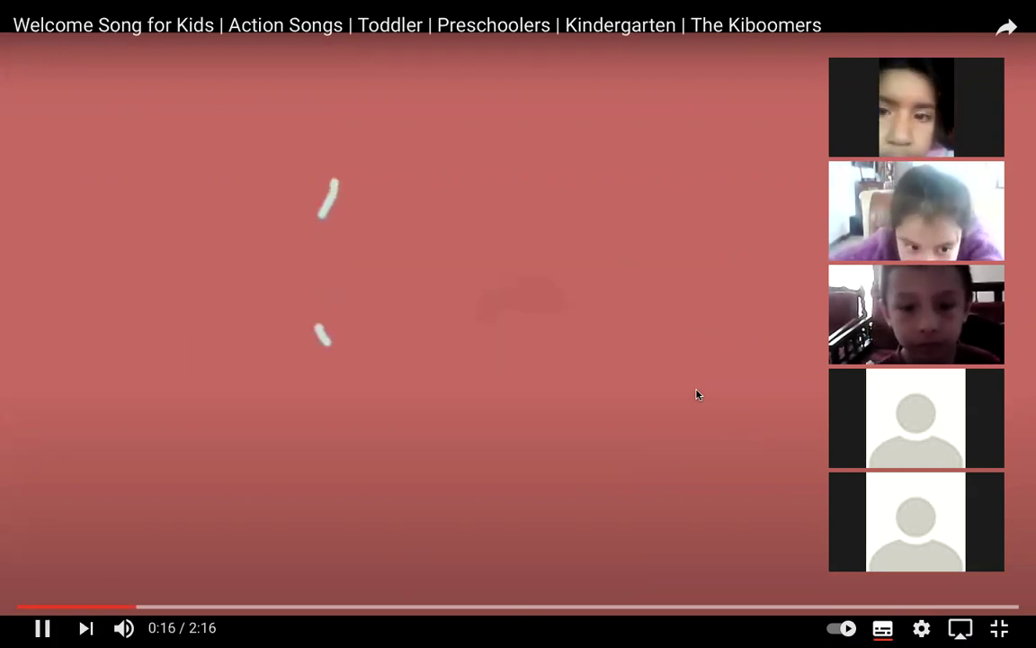